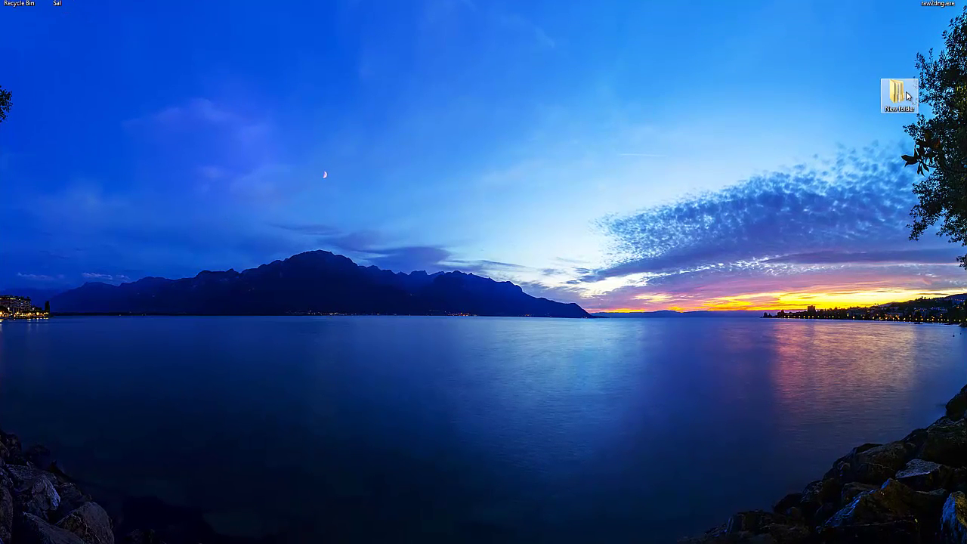
Step: Browse New folder > 100EOS7D > New folder (9) to reveal M11-1430.R00 and M11-1430.RAW
double_click(900, 94)
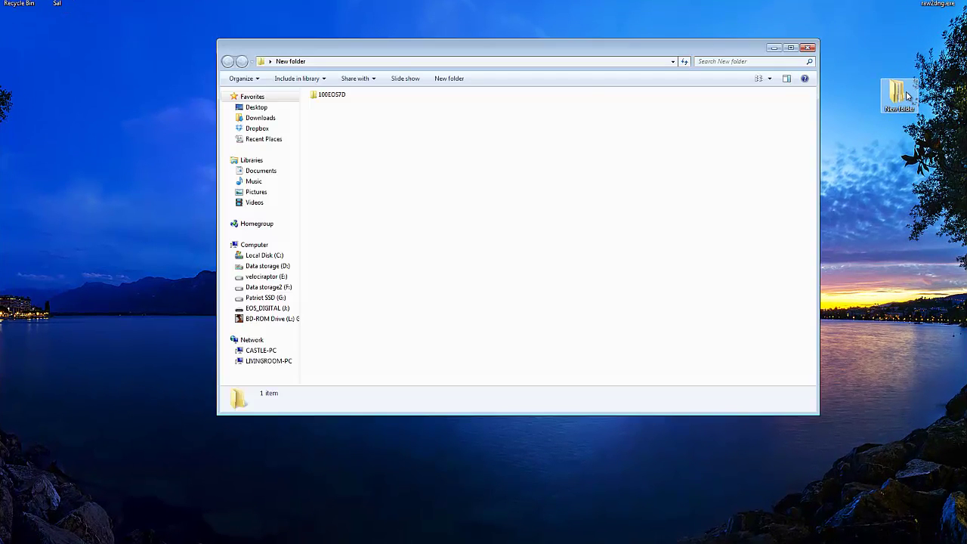
double_click(344, 96)
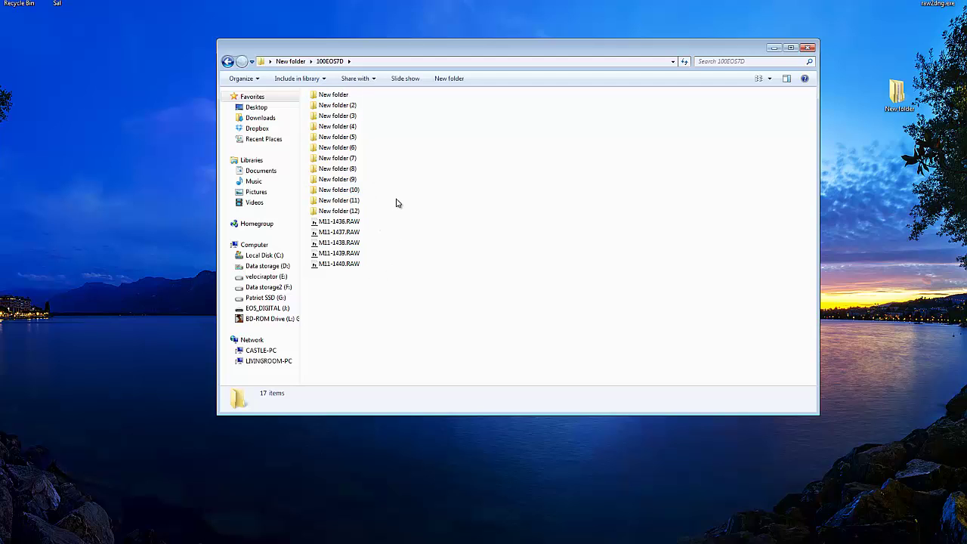
double_click(342, 182)
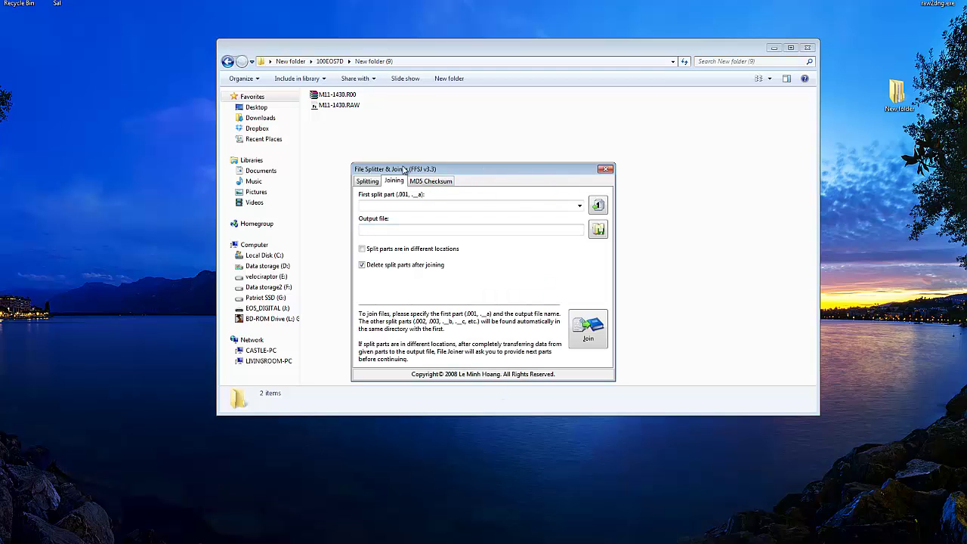
Step: Rename M11-1430.RAW to file.001
left_click_drag(480, 173, 178, 262)
left_click(335, 95)
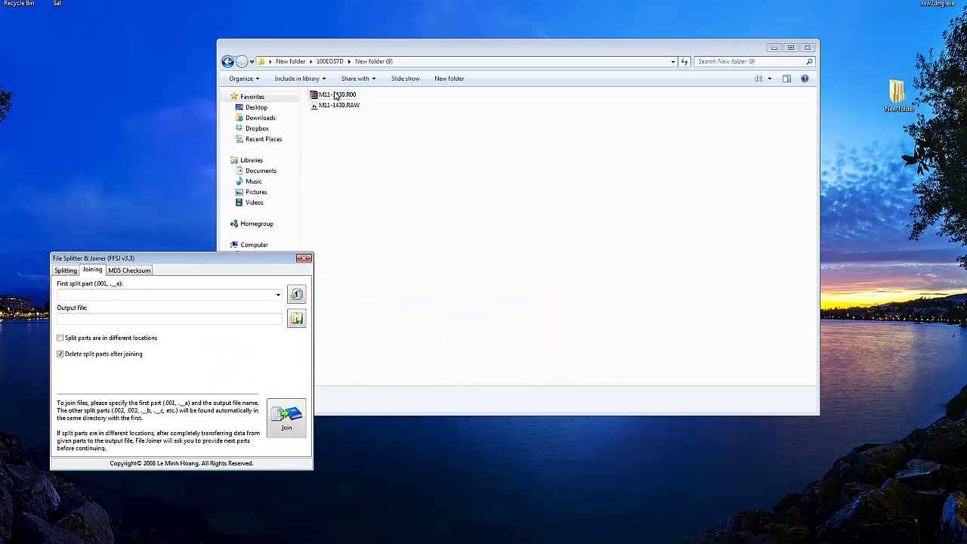
right_click(335, 95)
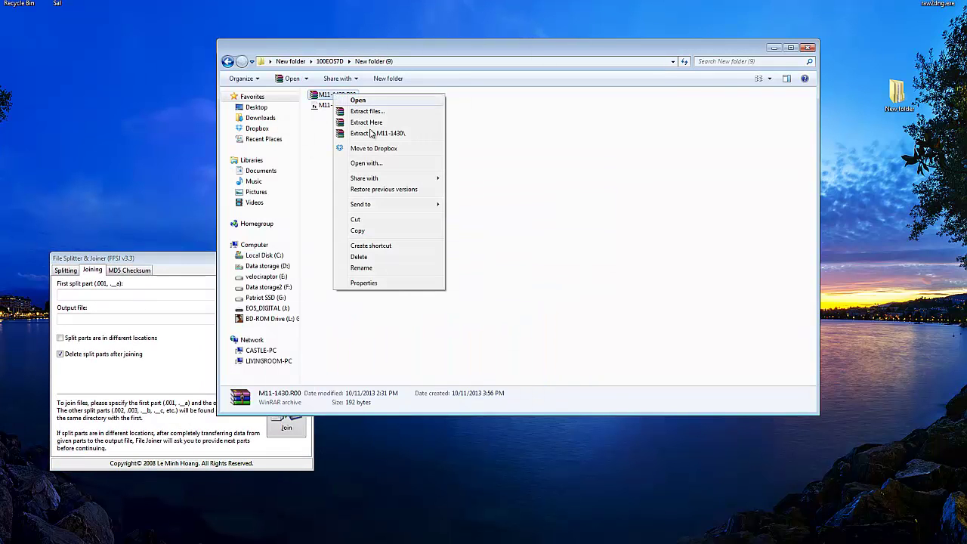
left_click(371, 269)
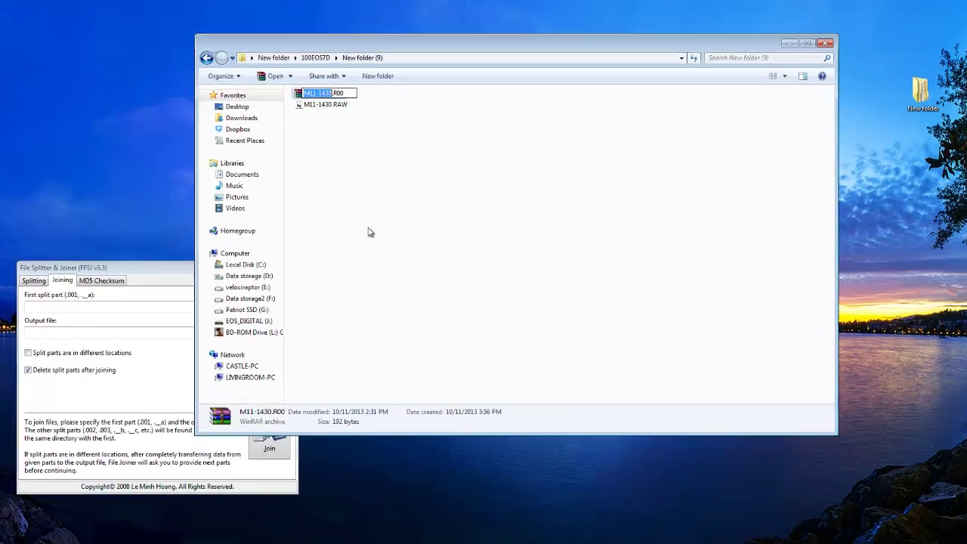
key("ctrl+a")
key("BackSpace")
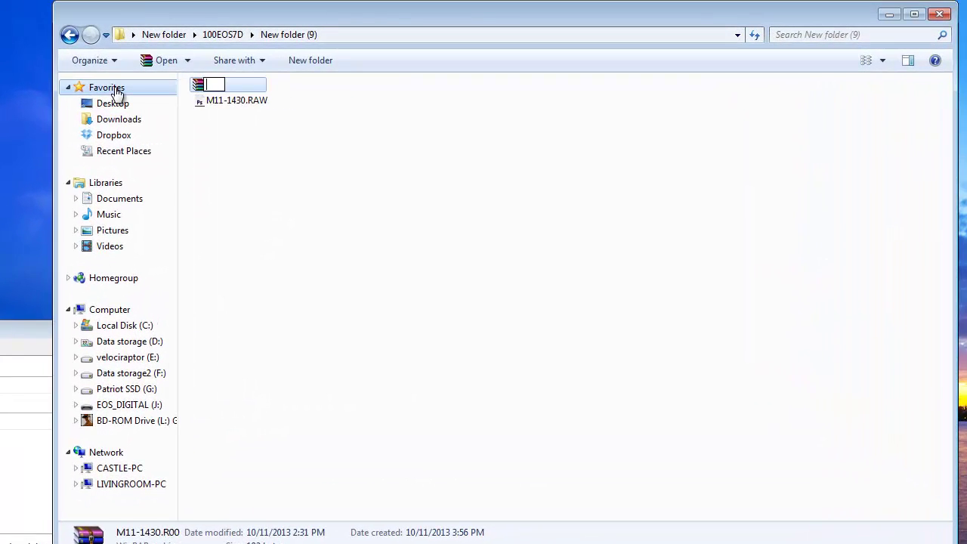
left_click(244, 130)
right_click(248, 99)
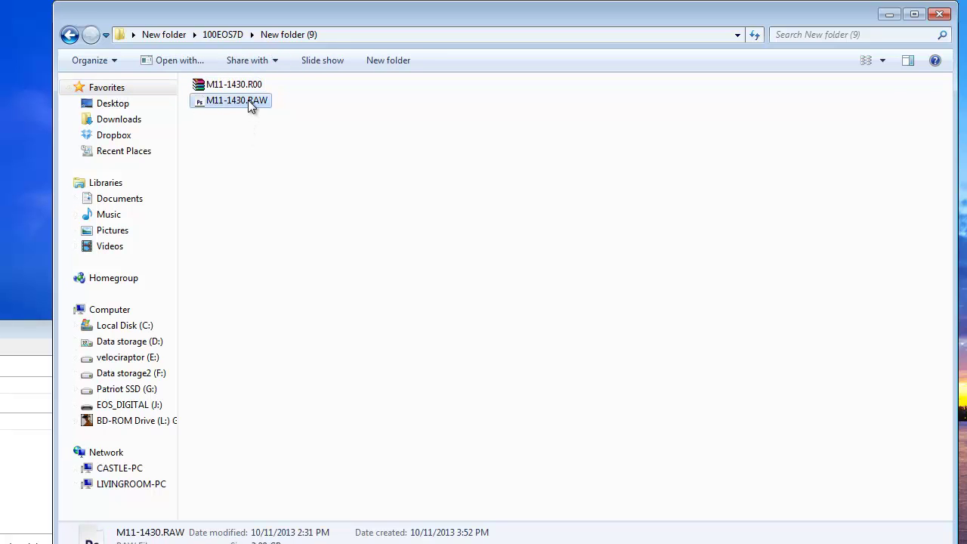
left_click(296, 355)
key("ctrl+a")
type("file.001")
left_click(244, 151)
Step: Rename M11-1430.R00 to file.002, accepting the extension change
left_click(233, 100)
right_click(234, 100)
left_click(271, 358)
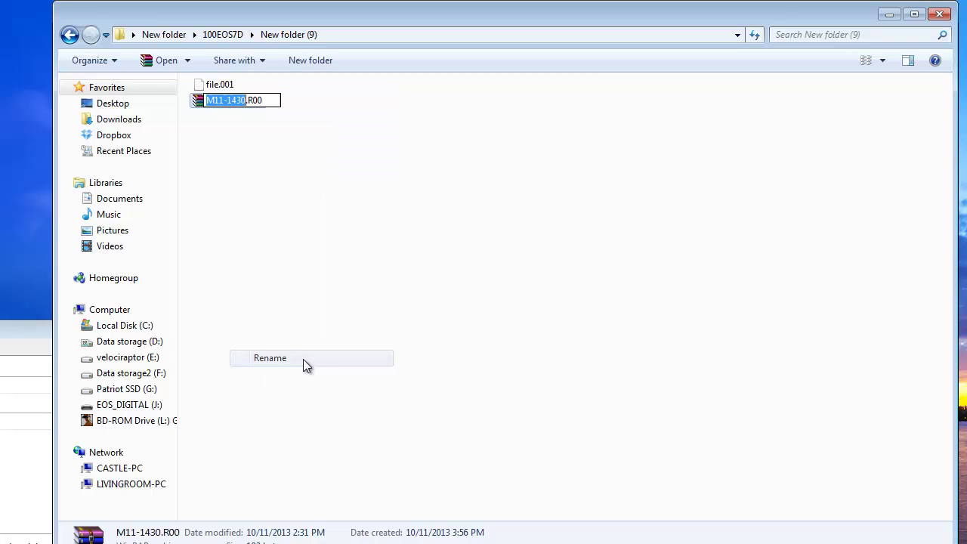
left_click_drag(264, 100, 146, 100)
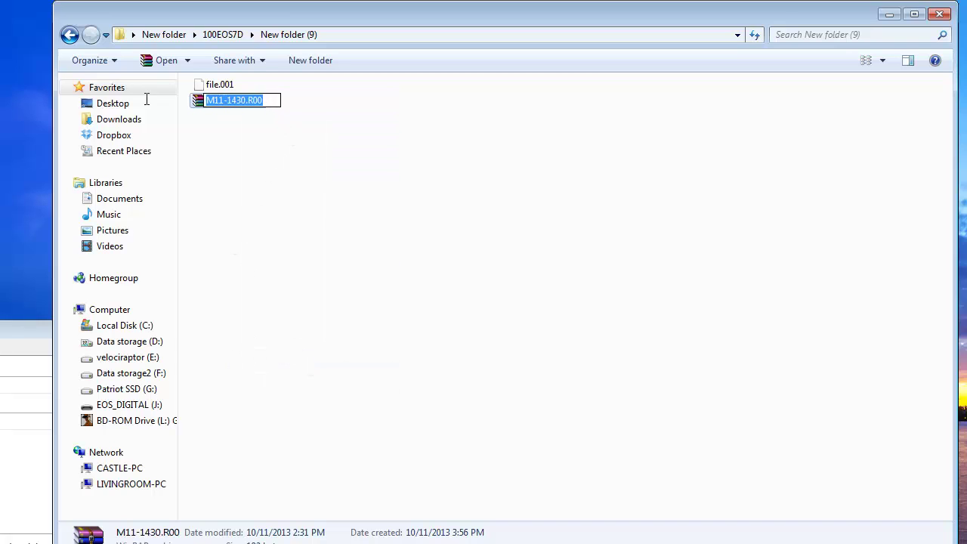
type("file.002")
key("Return")
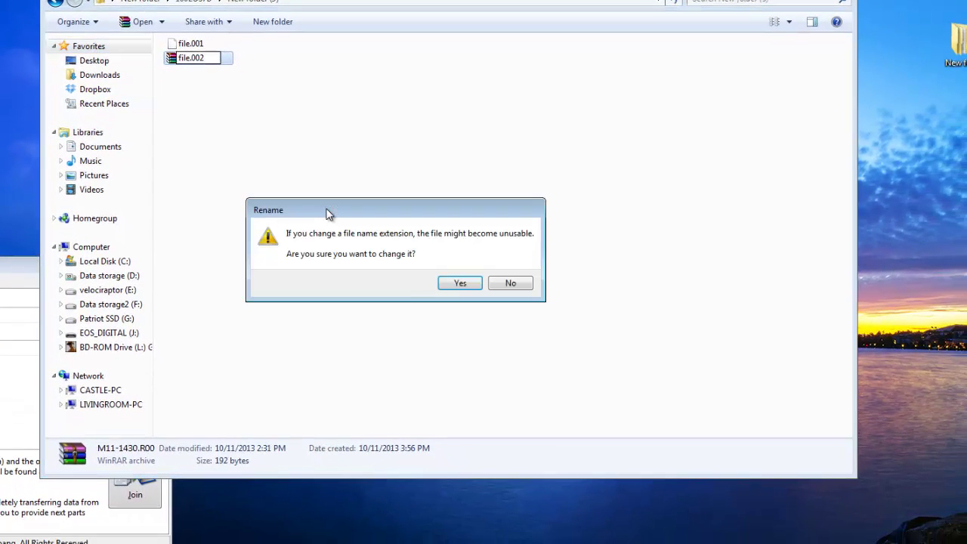
left_click(462, 288)
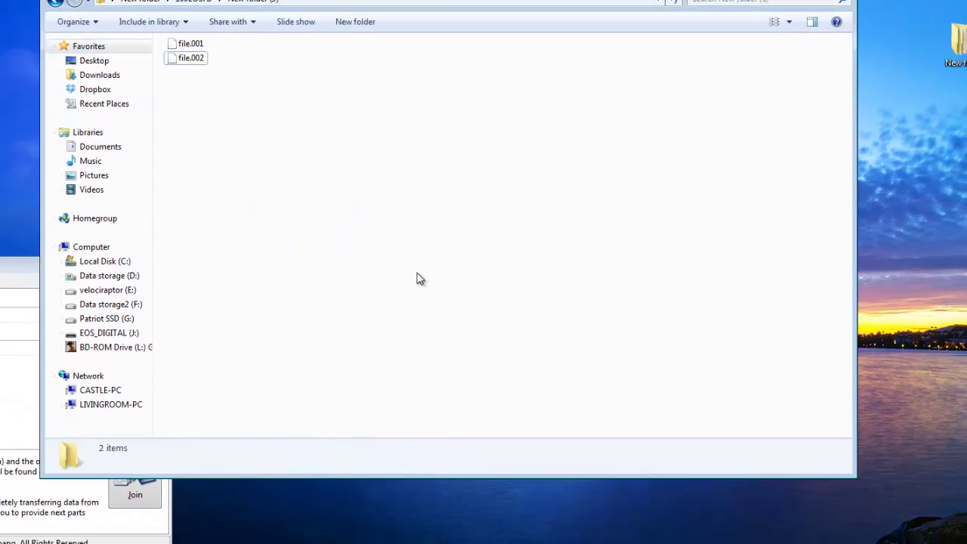
left_click_drag(22, 263, 532, 176)
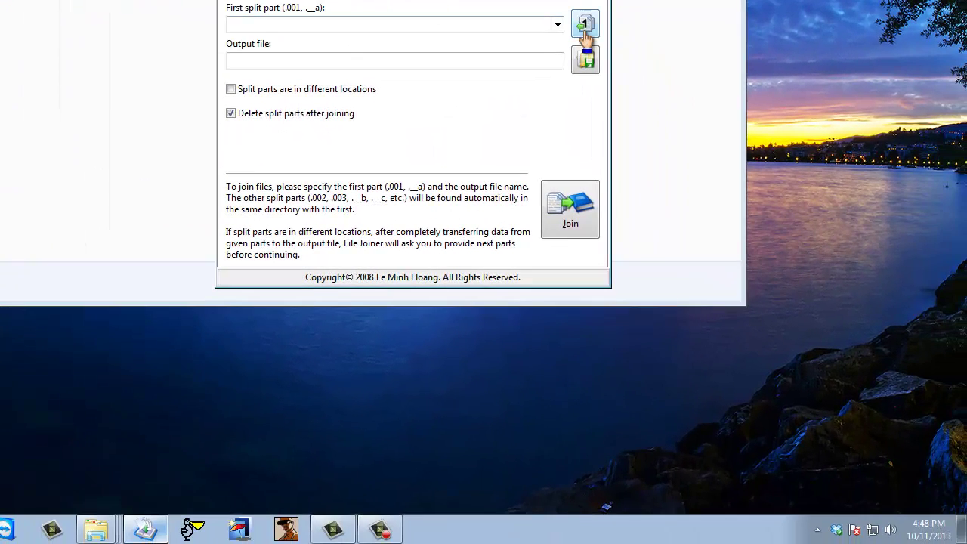
Step: Choose file.001 in Desktop > New folder > 100EOS7D > New folder (9) as the first part
left_click(586, 38)
left_click(302, 161)
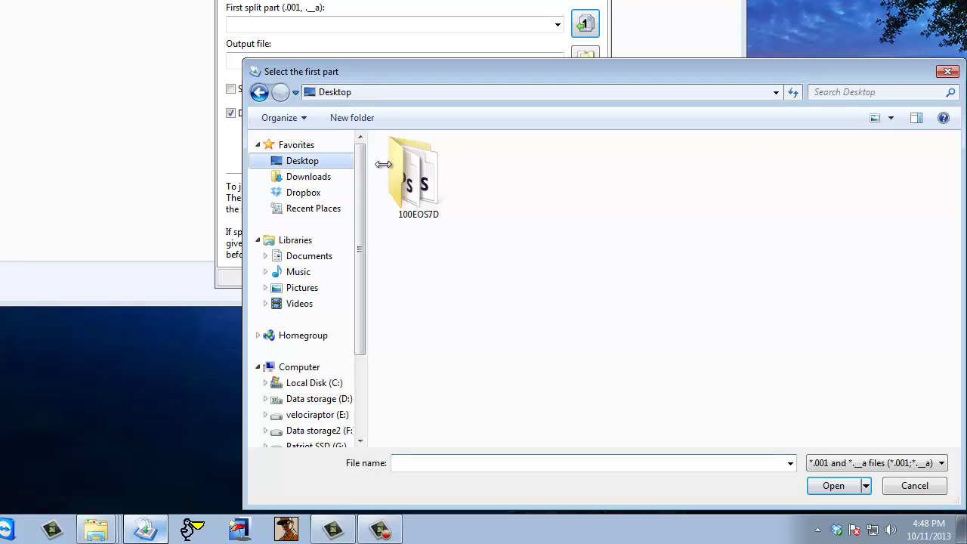
double_click(779, 194)
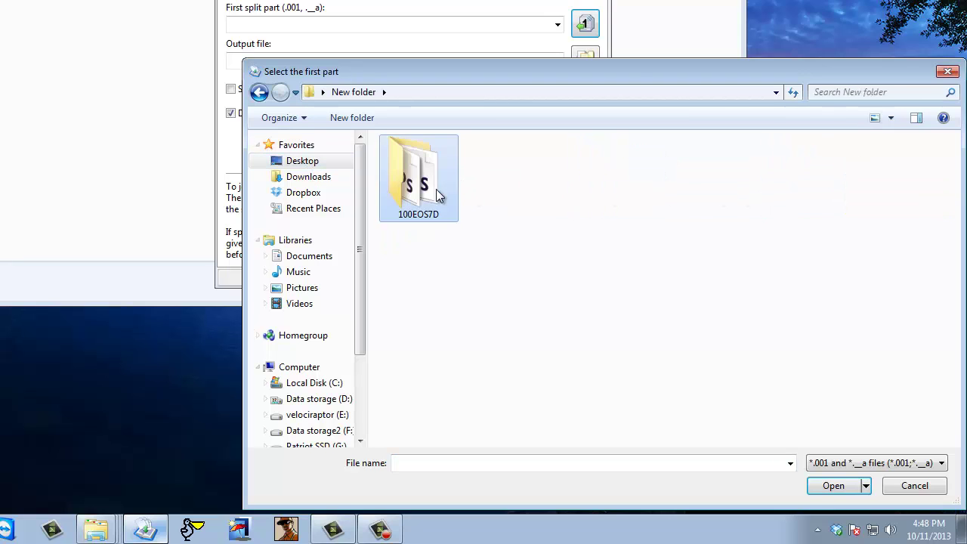
double_click(439, 194)
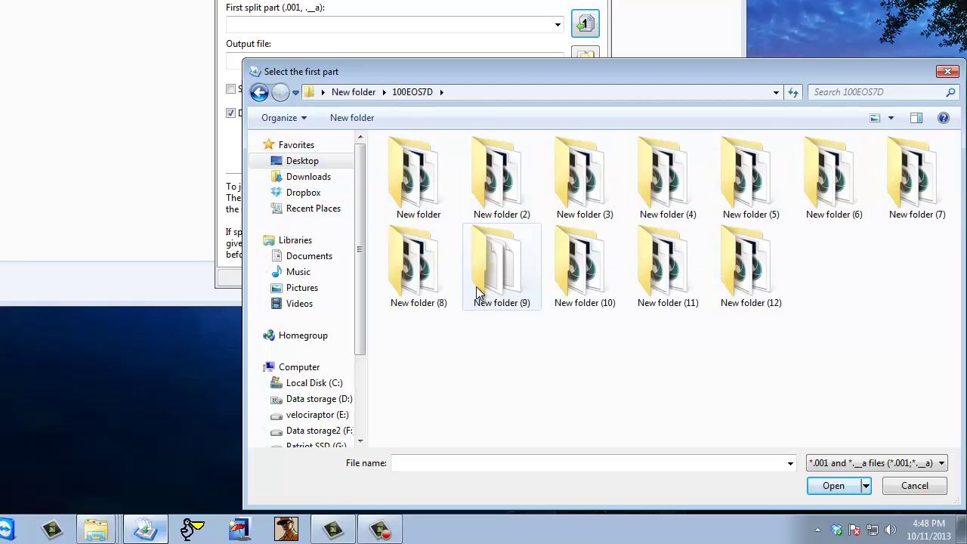
double_click(491, 272)
double_click(426, 196)
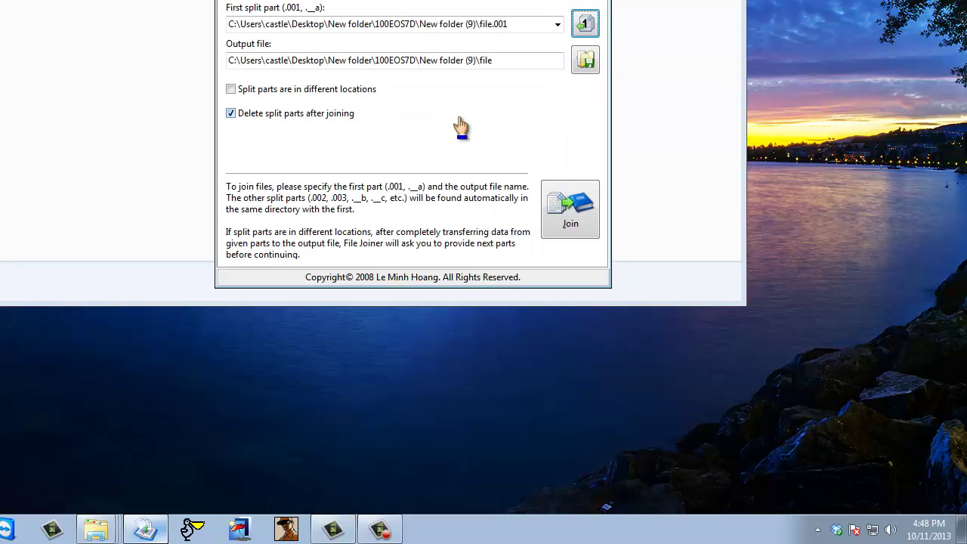
Step: Join the split parts into one file and close File Splitter & Joiner
left_click(565, 219)
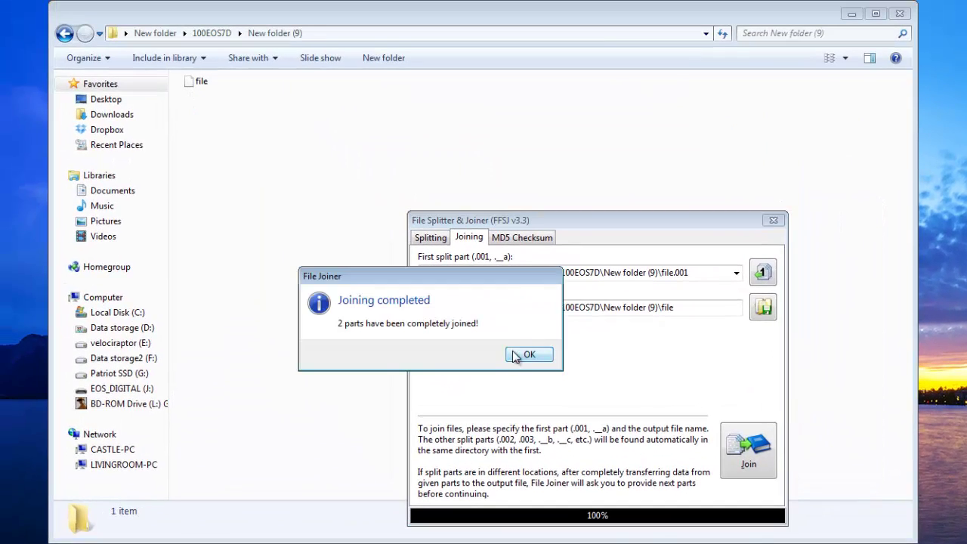
left_click(518, 353)
left_click(773, 220)
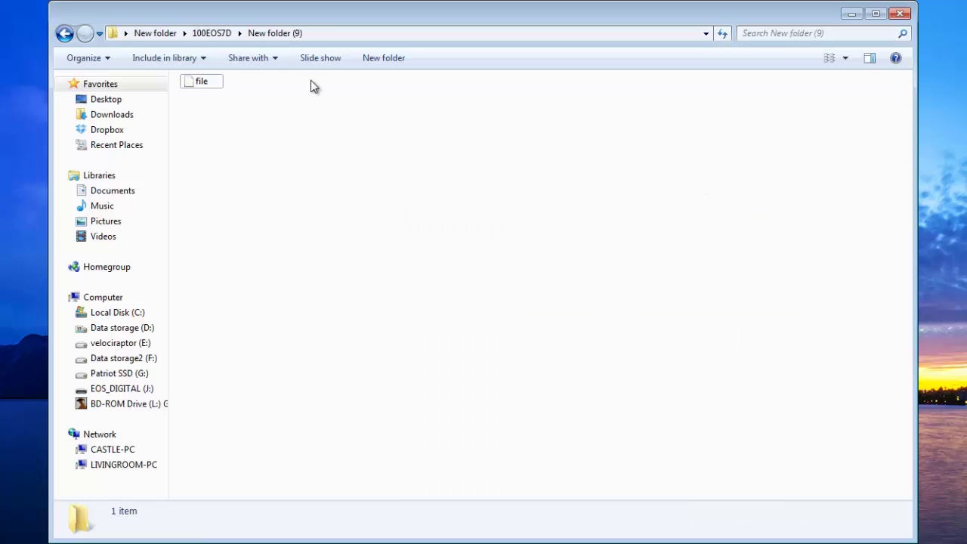
Step: Rename the joined file to raw.raw
right_click(199, 85)
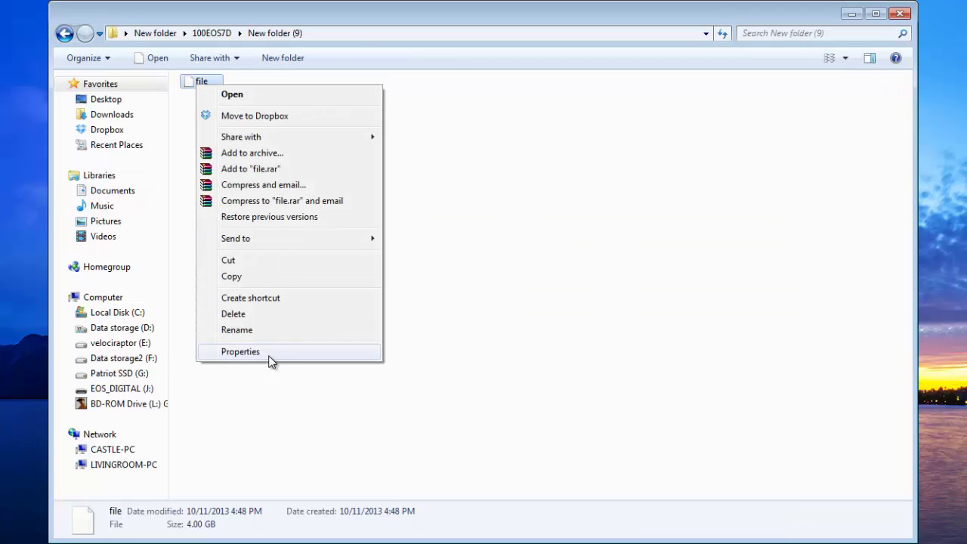
left_click(261, 331)
type("raw.raw")
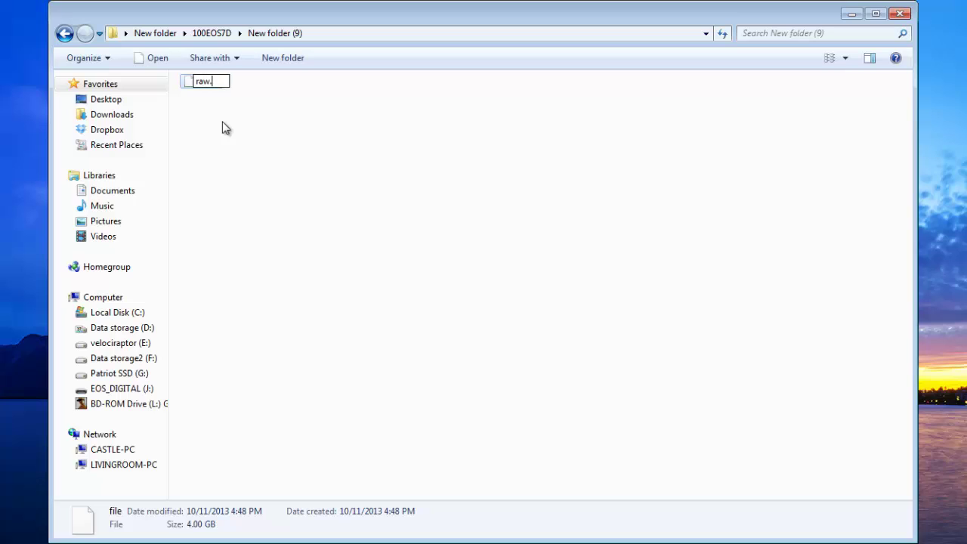
left_click(249, 141)
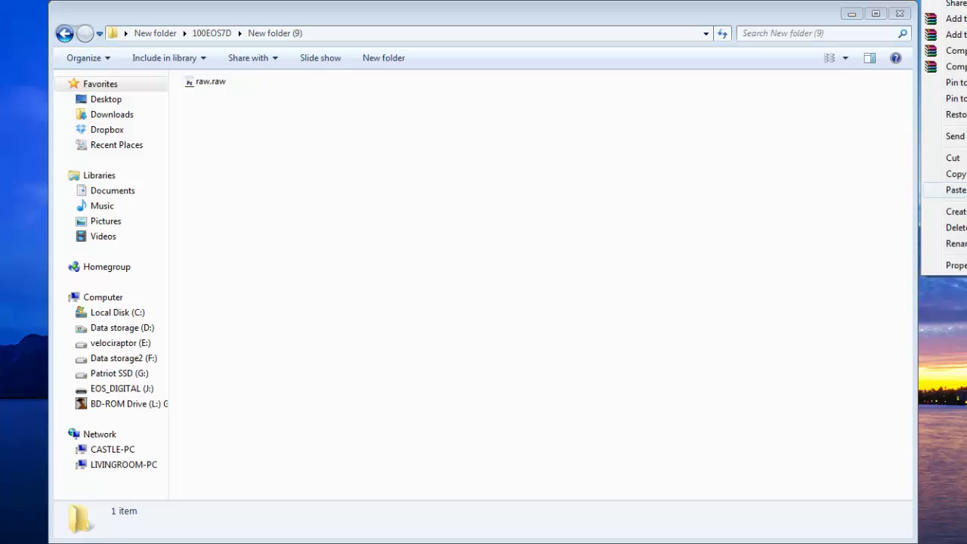
Step: Paste a copy of raw2dng.exe into New folder (9) and drop raw.raw onto it
left_click(329, 163)
right_click(329, 163)
left_click(391, 268)
left_click(462, 239)
mouse_move(217, 87)
left_mouse_down()
mouse_move(270, 121)
mouse_move(219, 98)
left_mouse_up()
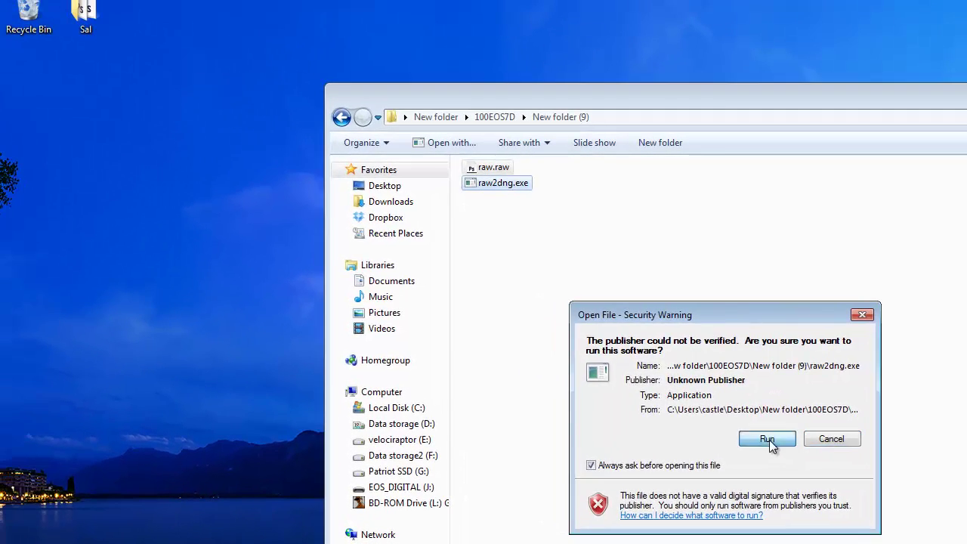
Step: Allow raw2dng to run so raw.raw converts into 1201 DNG frames
left_click(476, 342)
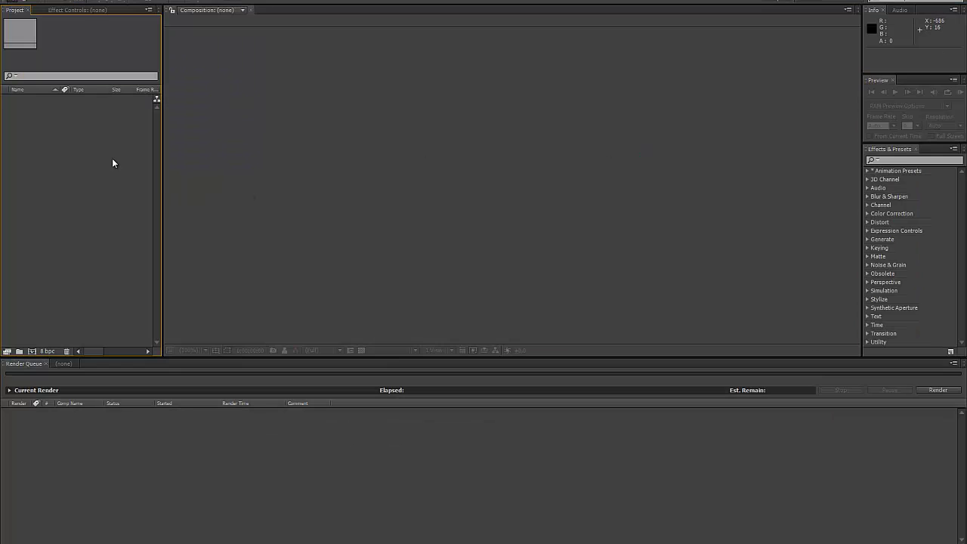
right_click(72, 140)
mouse_move(97, 179)
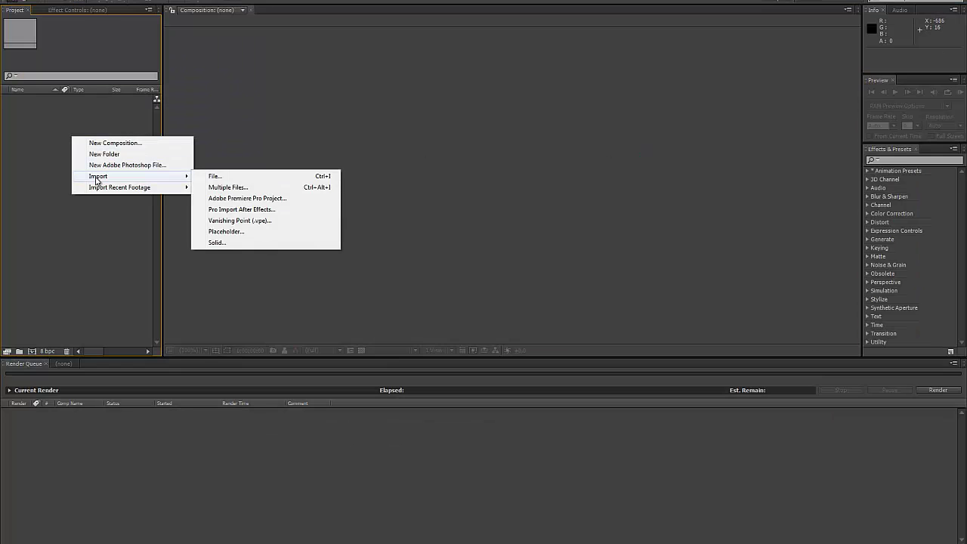
left_click(61, 168)
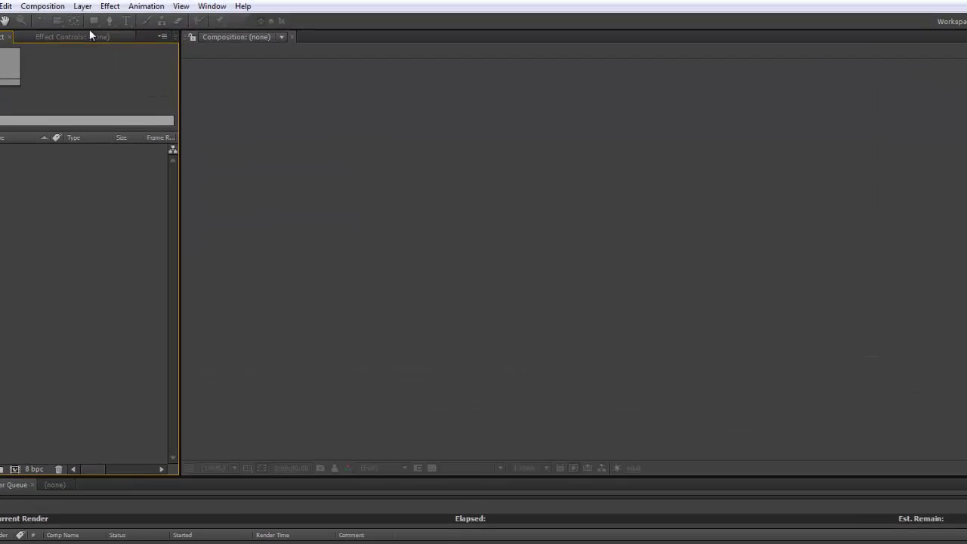
left_click(161, 7)
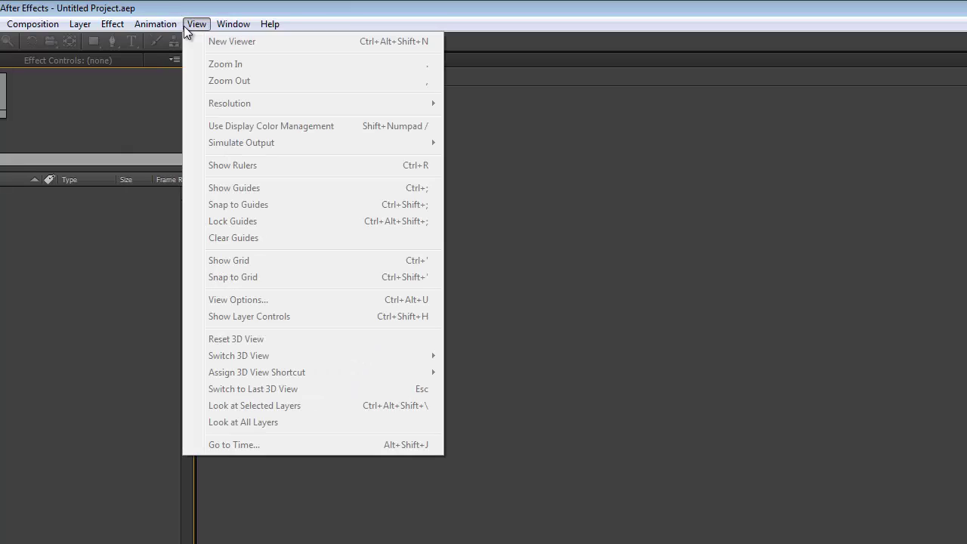
mouse_move(81, 32)
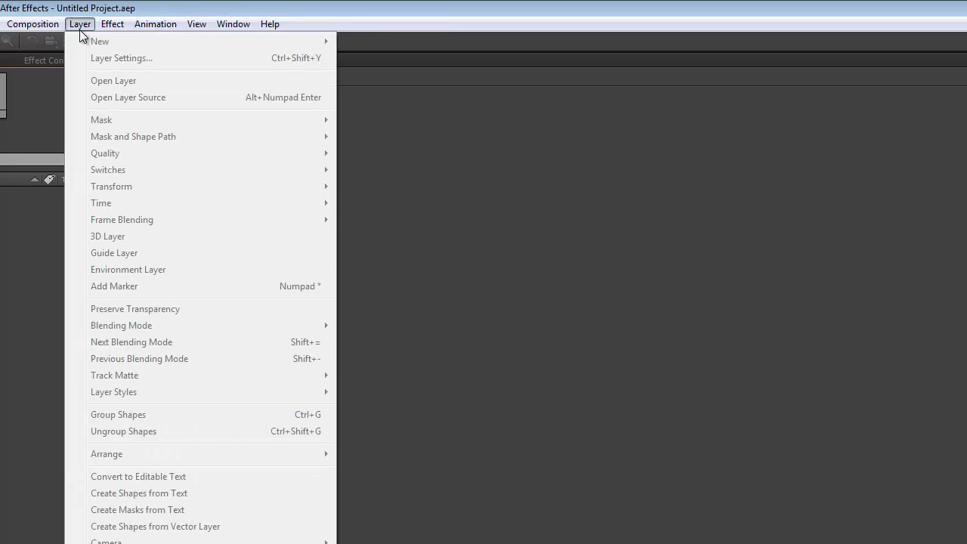
mouse_move(222, 32)
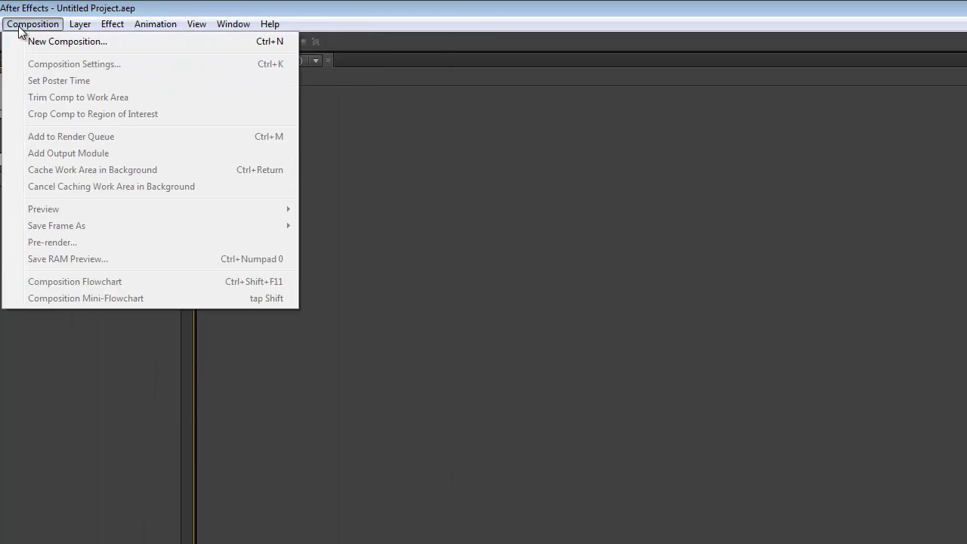
mouse_move(1, 23)
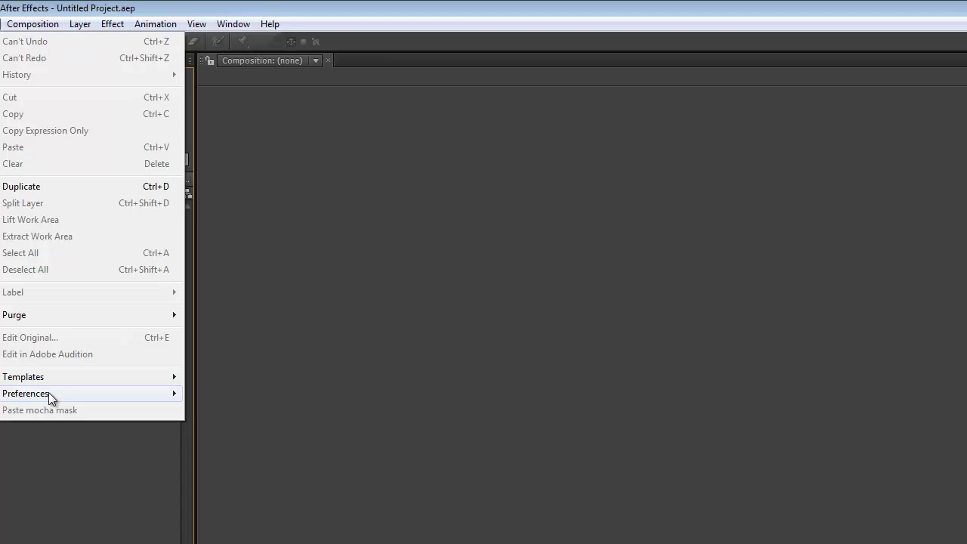
Step: Confirm the Import preferences' Sequence Footage rate of 23.976 fps and close the dialog
mouse_move(49, 392)
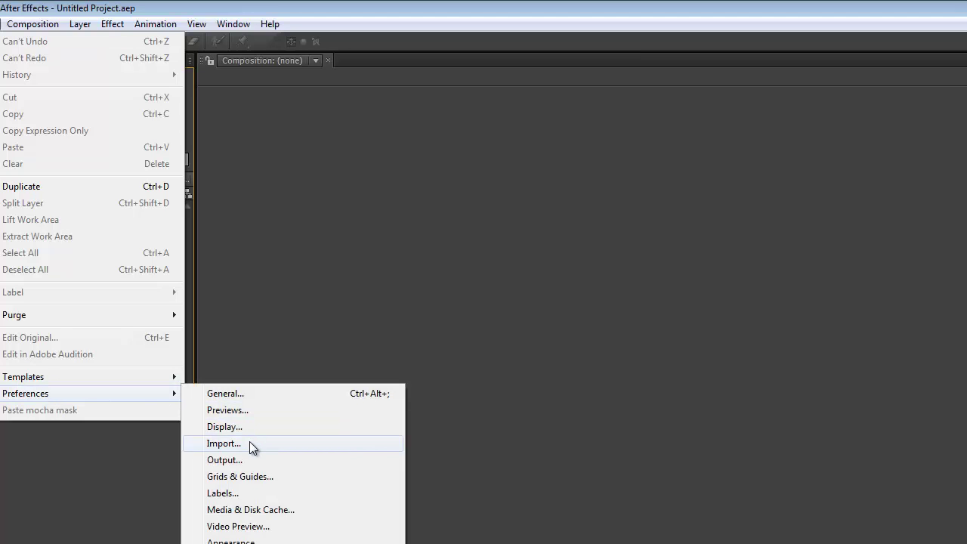
left_click(361, 439)
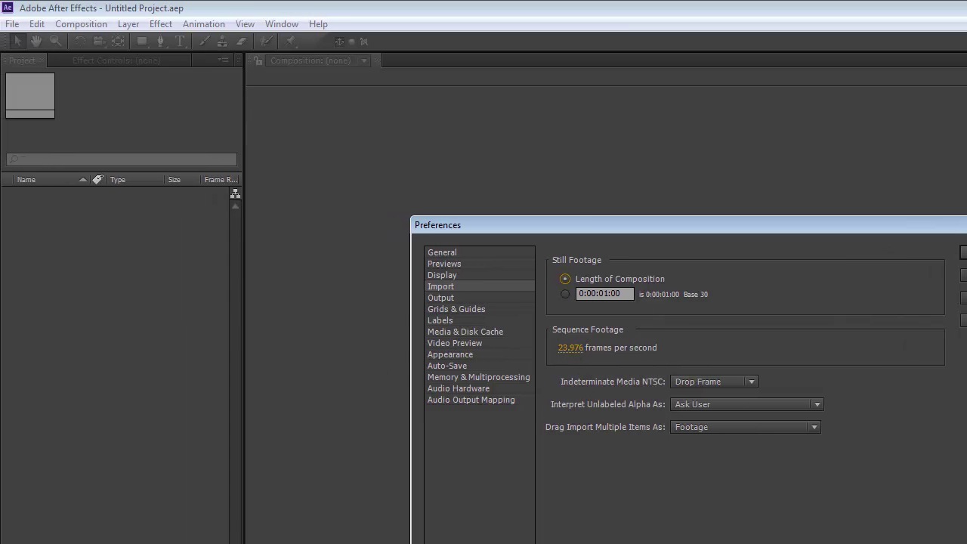
key("Return")
Step: Import 000000.dng from 100EOS7D > New folder (9) as a Camera Raw sequence
right_click(99, 325)
mouse_move(127, 387)
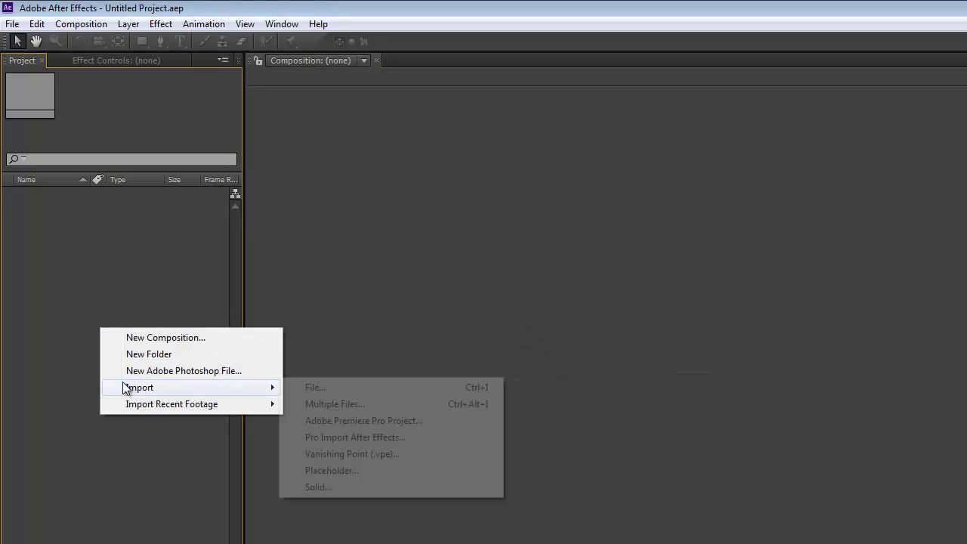
left_click(320, 388)
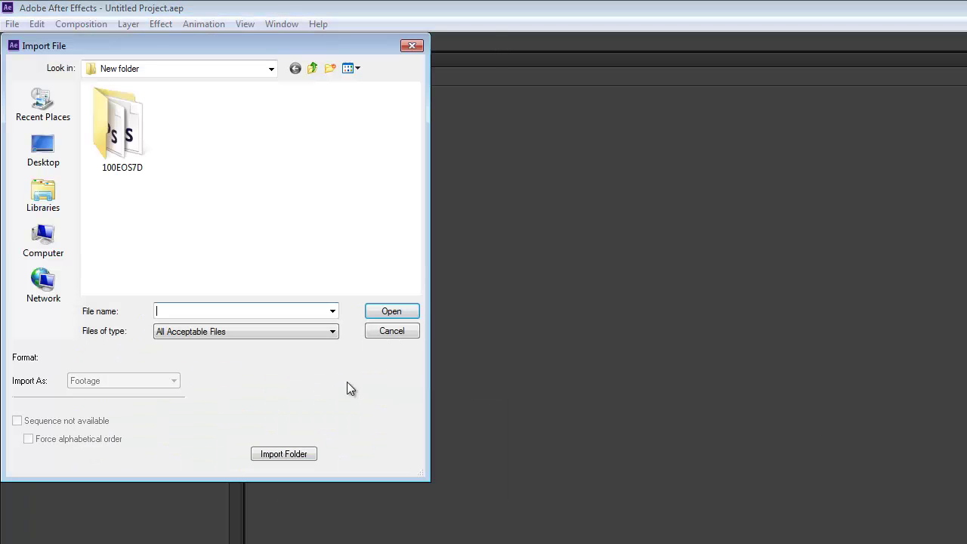
double_click(121, 125)
left_click_drag(411, 140, 417, 175)
double_click(158, 265)
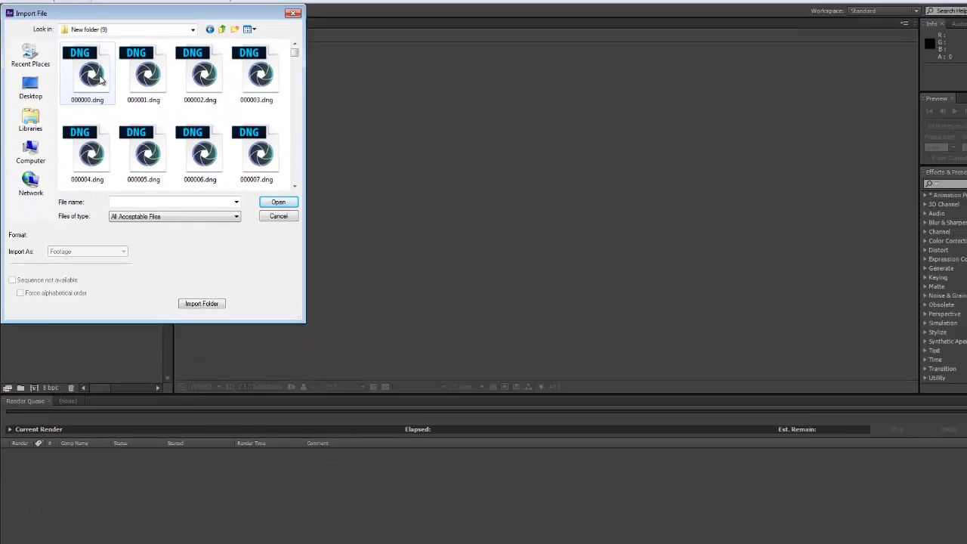
double_click(100, 81)
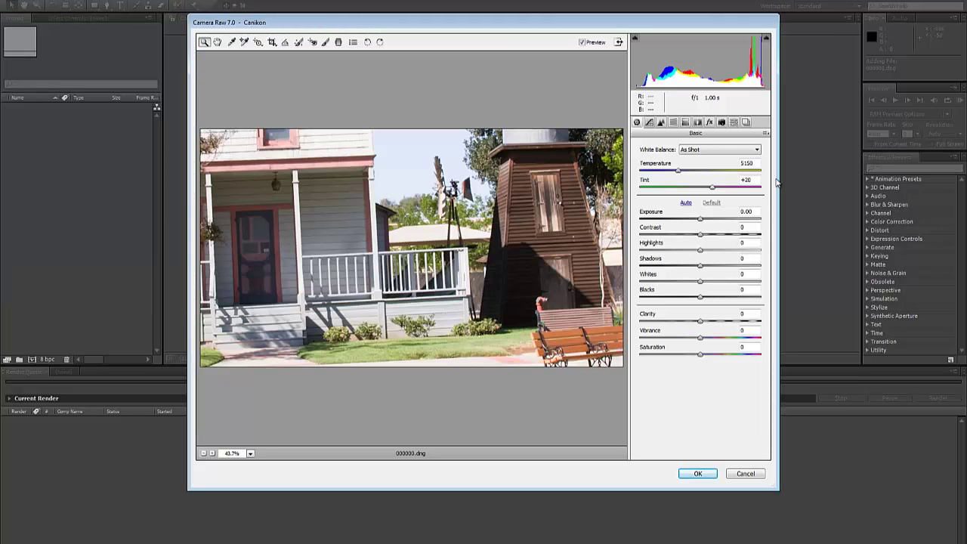
Step: Set Auto white balance and auto tone, exposure -1.55, and colour noise reduction 0
left_click(714, 151)
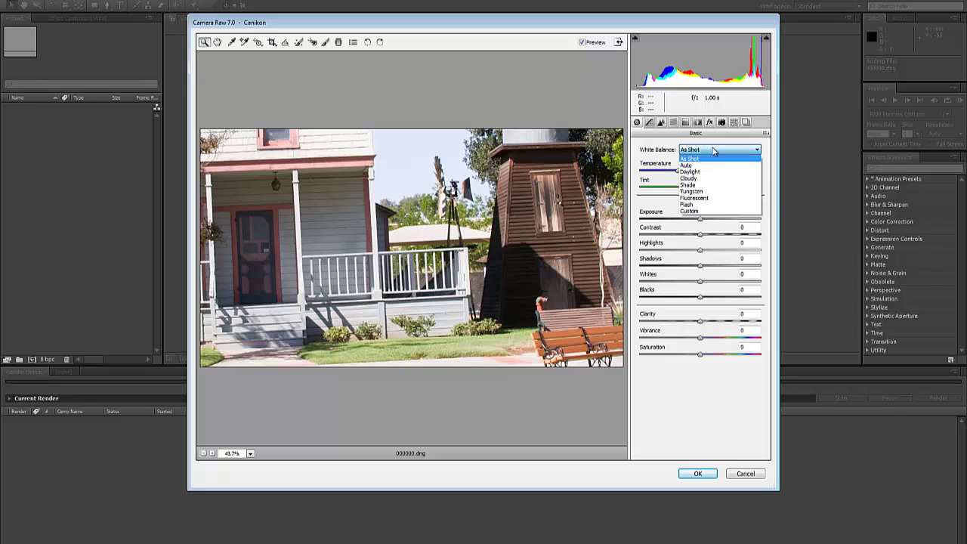
left_click(708, 165)
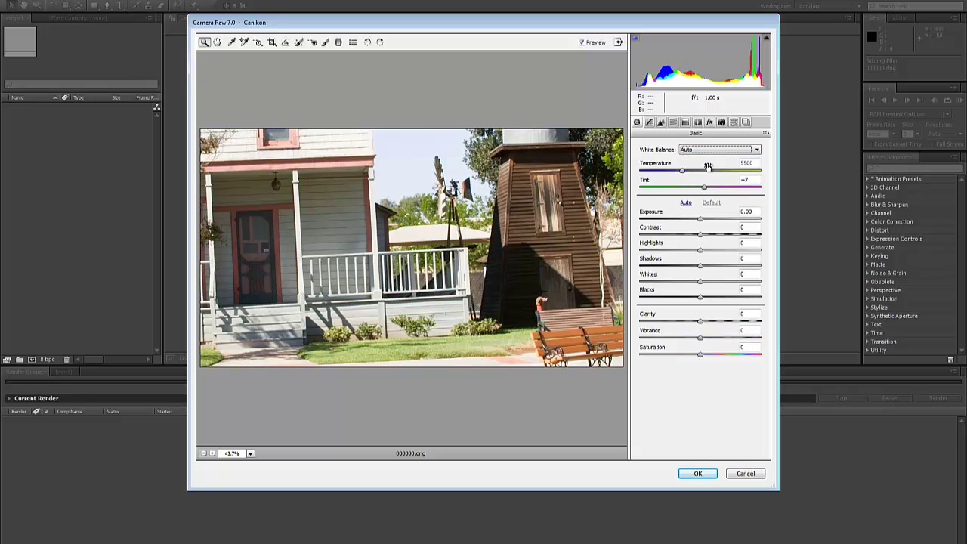
left_click(686, 202)
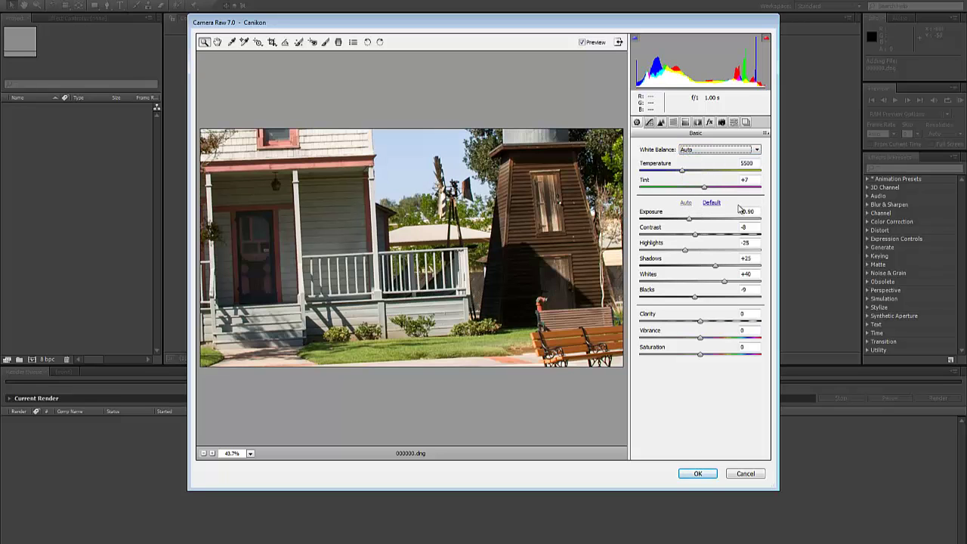
left_click_drag(689, 221, 682, 220)
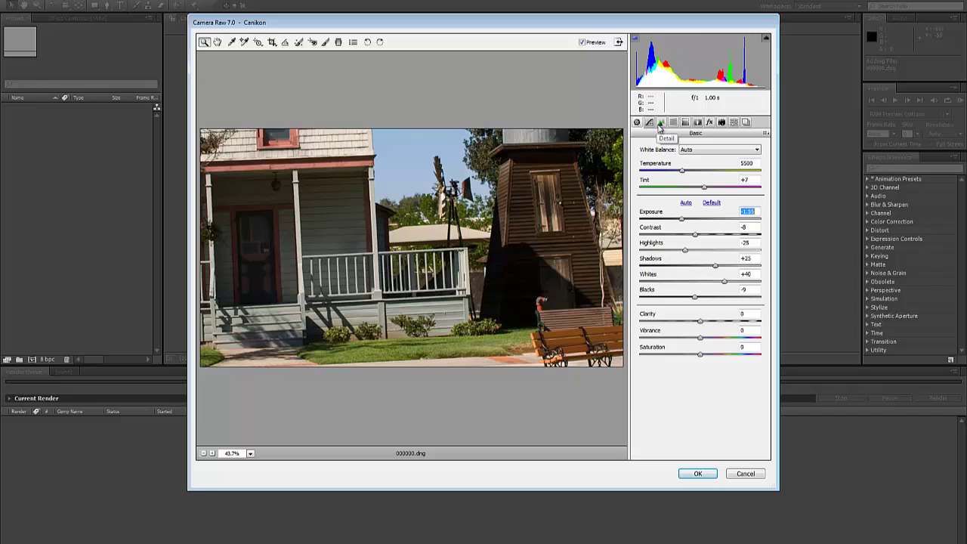
left_click(660, 124)
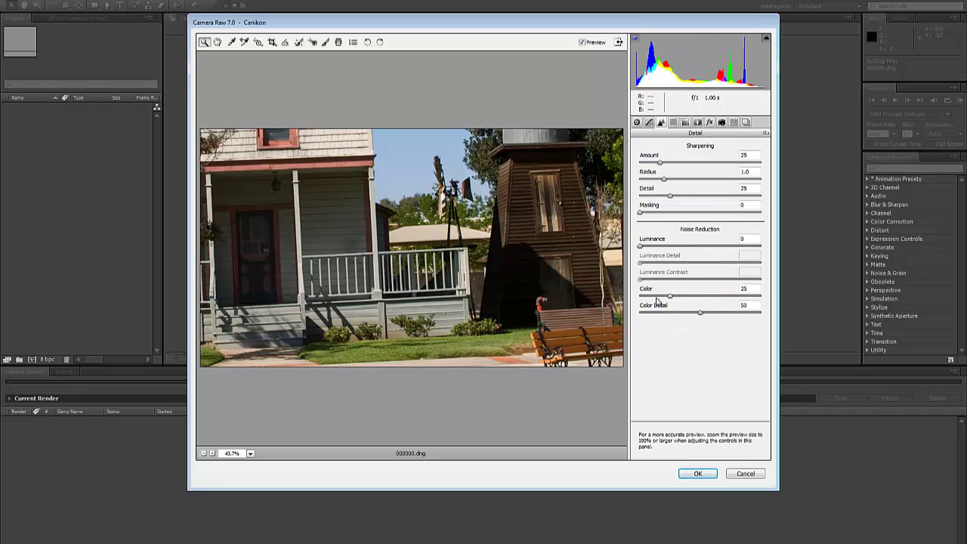
left_click_drag(669, 301, 631, 300)
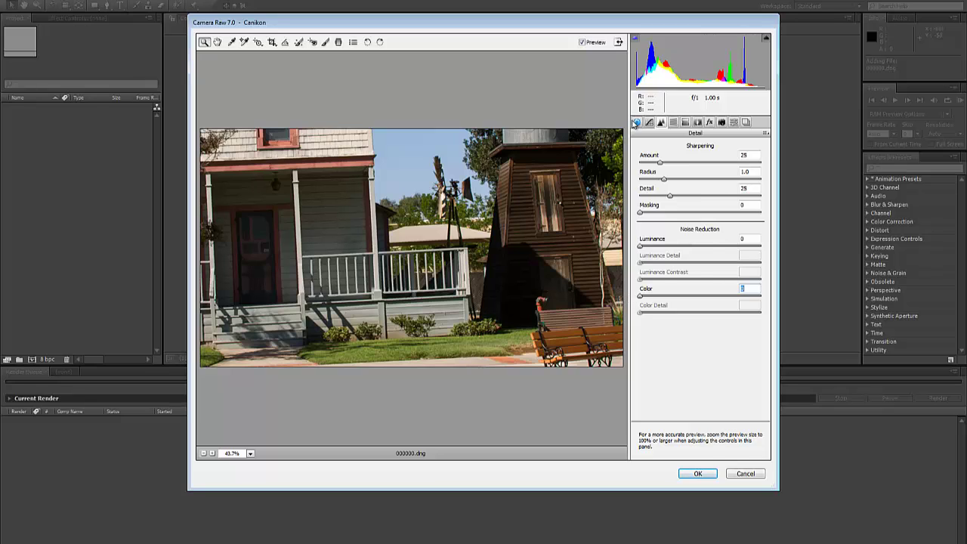
Step: Deepen the blacks, adjust shadows, set highlights to about -7, and accept the grade
left_click(637, 122)
left_click_drag(695, 297, 673, 299)
mouse_move(715, 267)
left_mouse_down()
mouse_move(733, 268)
mouse_move(680, 269)
mouse_move(746, 277)
mouse_move(733, 270)
left_mouse_up()
mouse_move(685, 250)
left_mouse_down()
mouse_move(703, 250)
mouse_move(715, 235)
mouse_move(689, 237)
left_mouse_up()
left_click(697, 472)
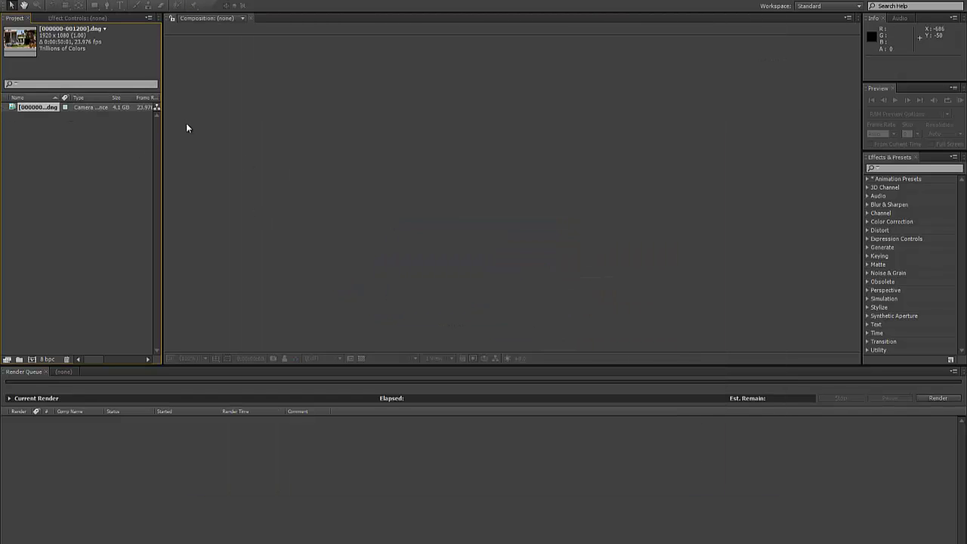
Step: Drop the DNG sequence onto the new-composition button to create Comp at 1920x1080, 23.976 fps
left_click(84, 144)
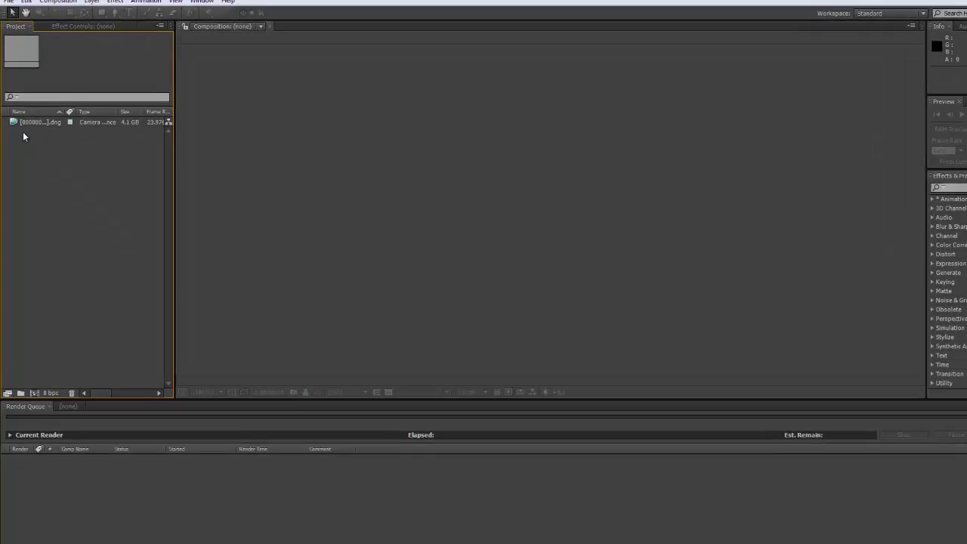
left_click_drag(19, 171, 41, 501)
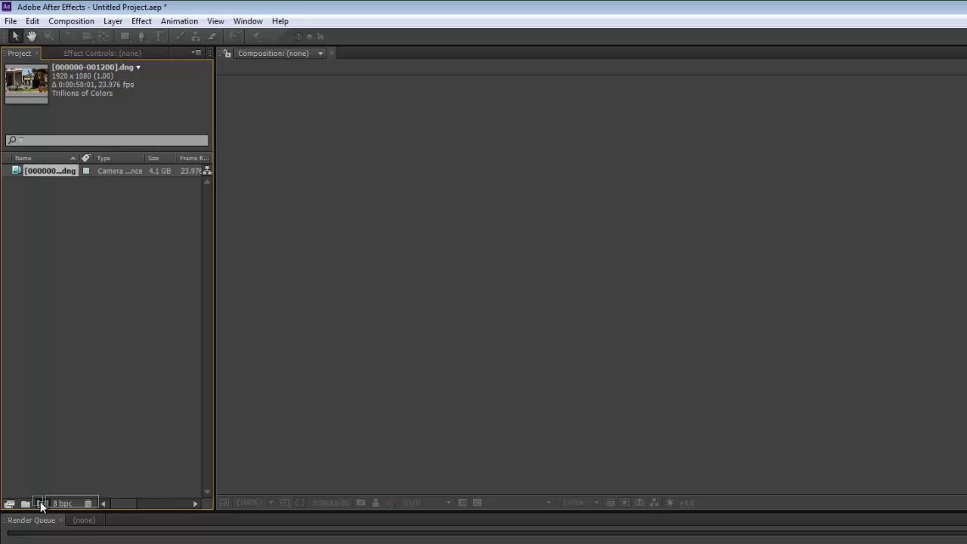
left_click_drag(40, 501, 41, 501)
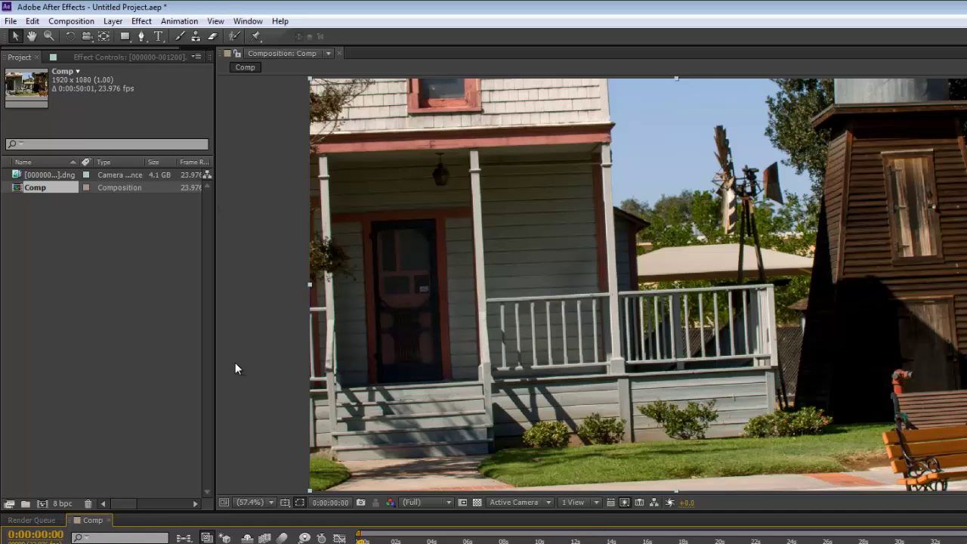
Step: Add Comp to the render queue via File > Export
left_click(11, 20)
mouse_move(97, 225)
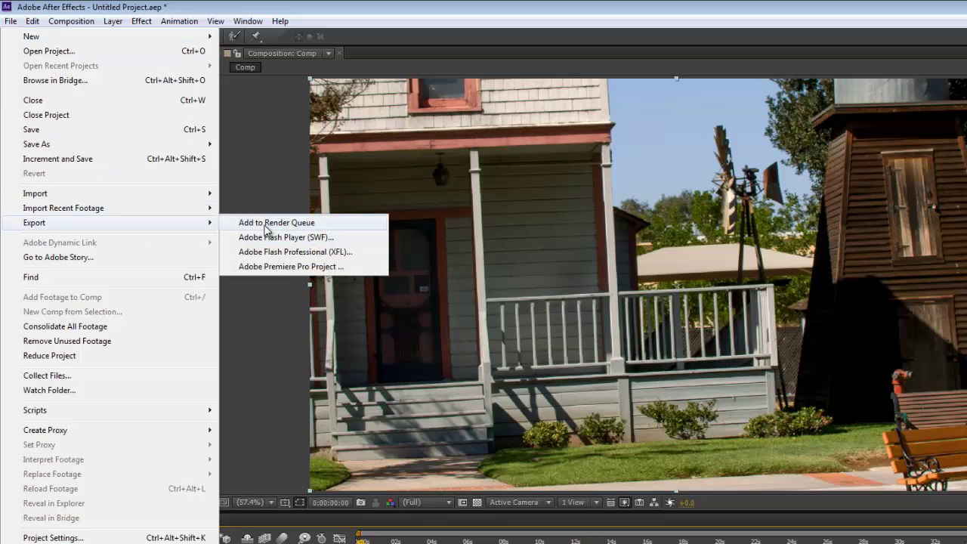
left_click(266, 223)
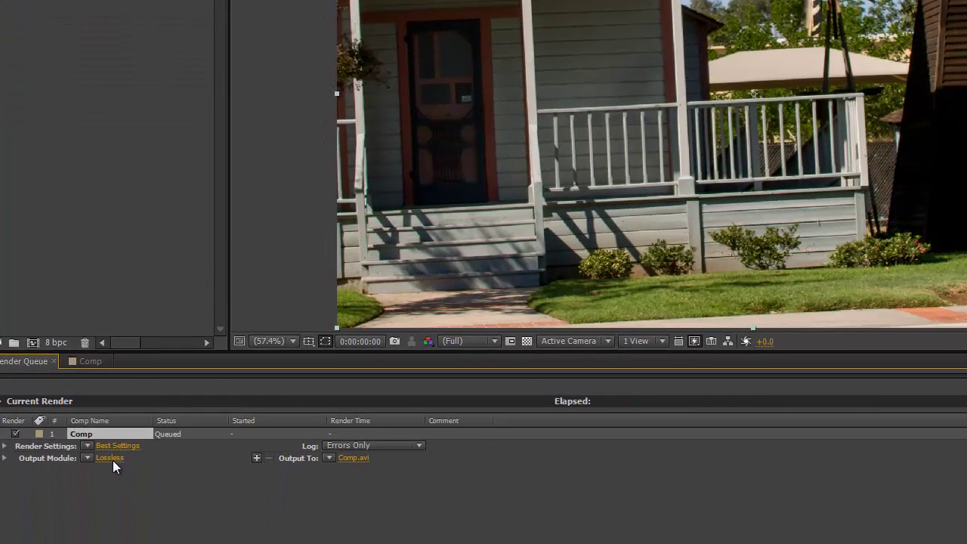
Step: Change the output module format from AVI to H.264 and confirm its encoding options
left_click(113, 460)
left_click(664, 33)
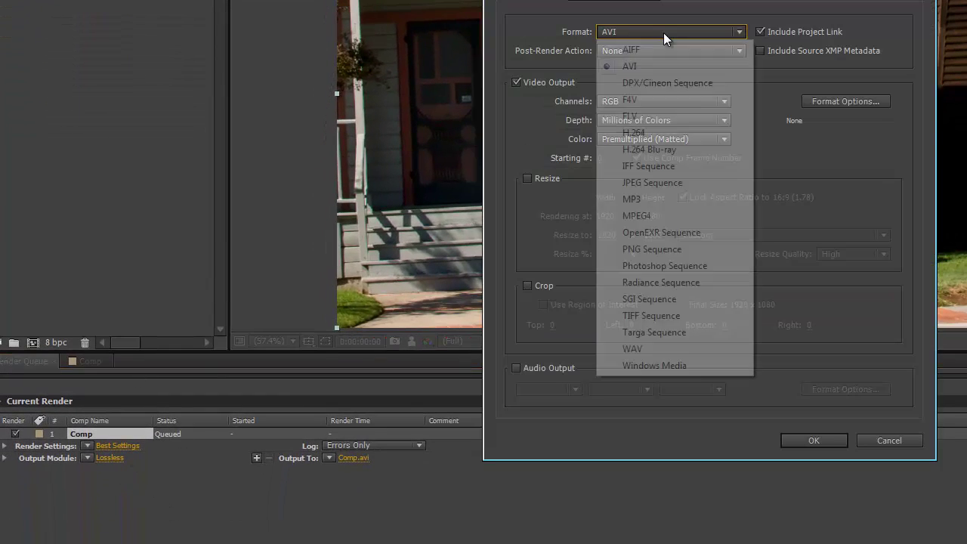
left_click(671, 134)
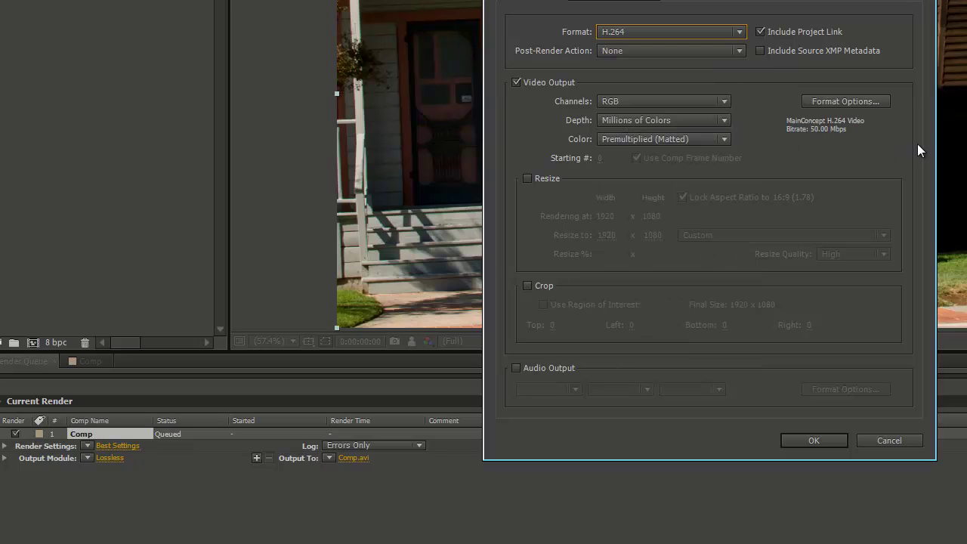
left_click(862, 102)
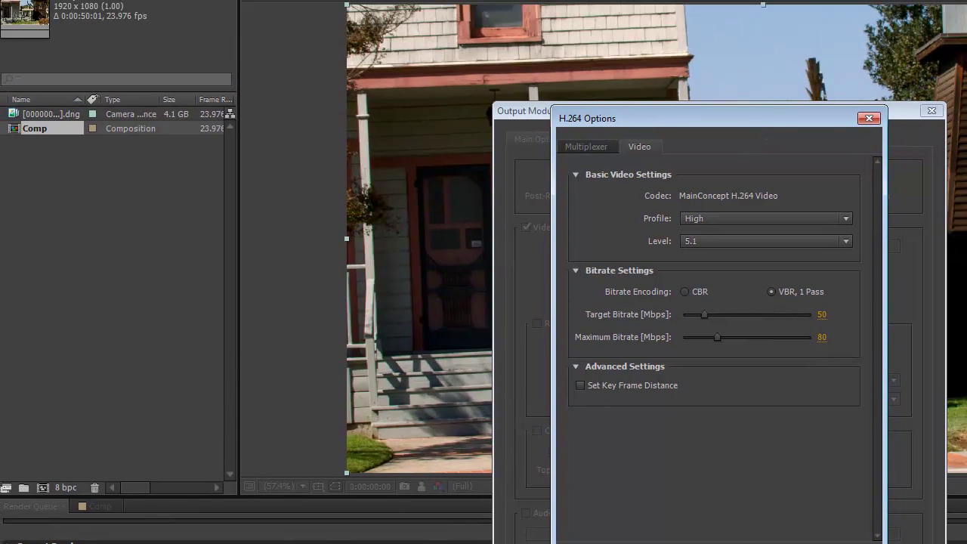
left_click(751, 432)
key("Return")
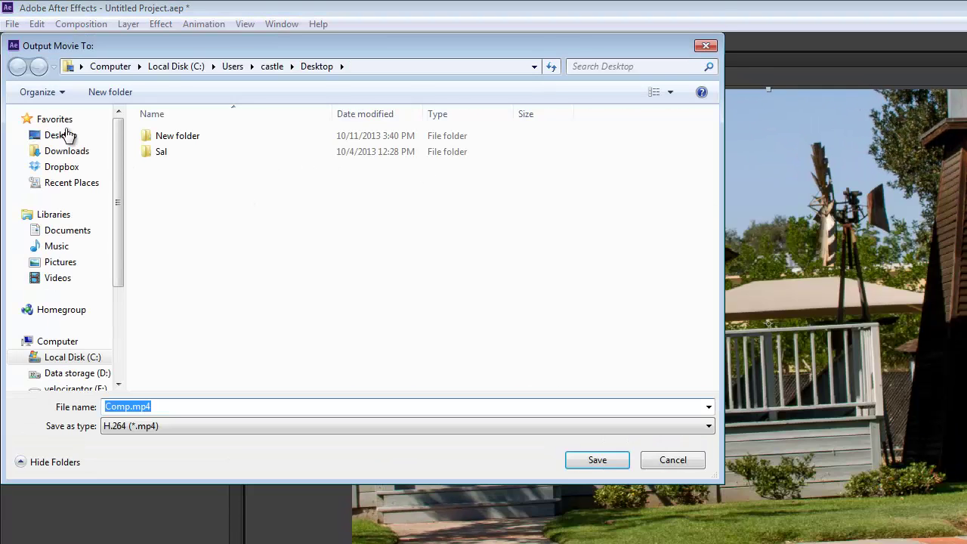
Step: Set the output to Comp.mp4 on the Desktop and render Comp as H.264 until done
left_click(65, 134)
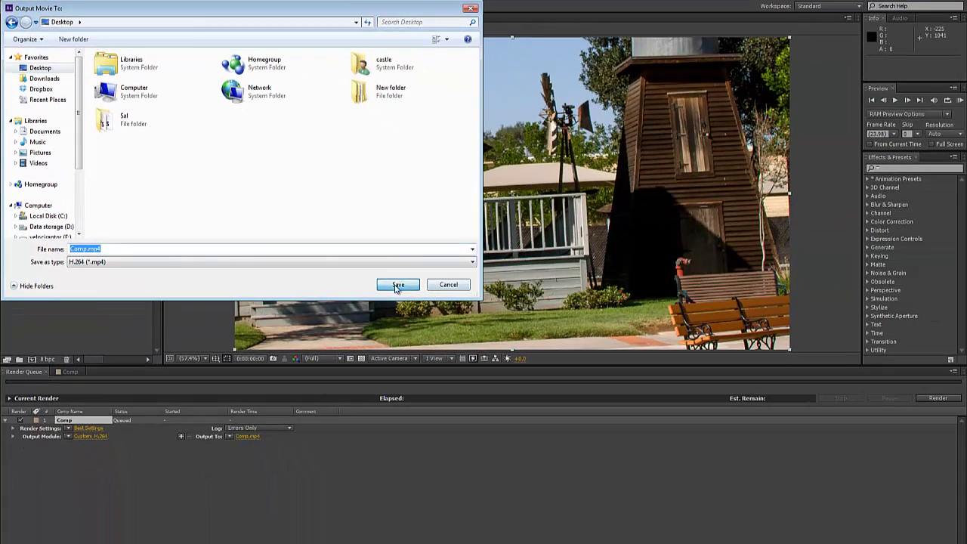
left_click(465, 343)
left_click(938, 399)
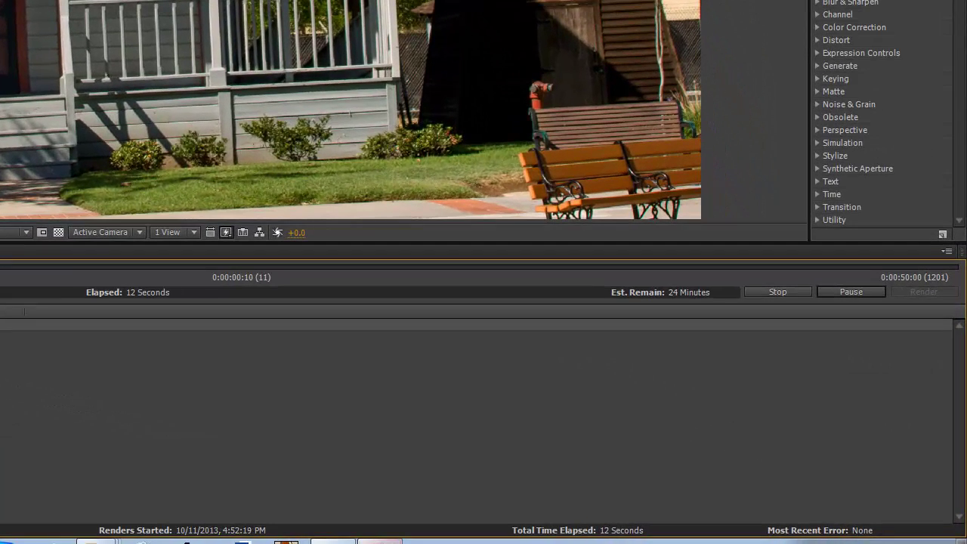
left_click(380, 538)
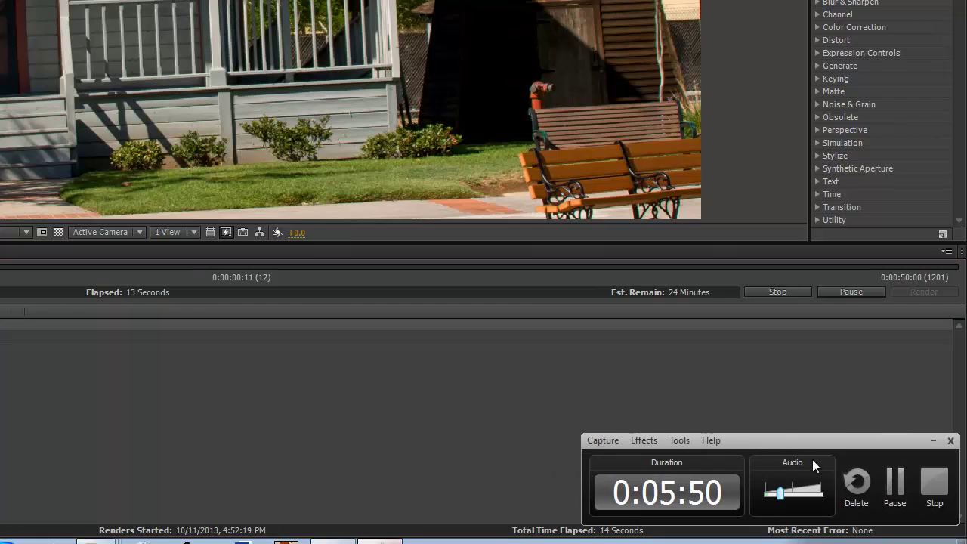
left_click(935, 482)
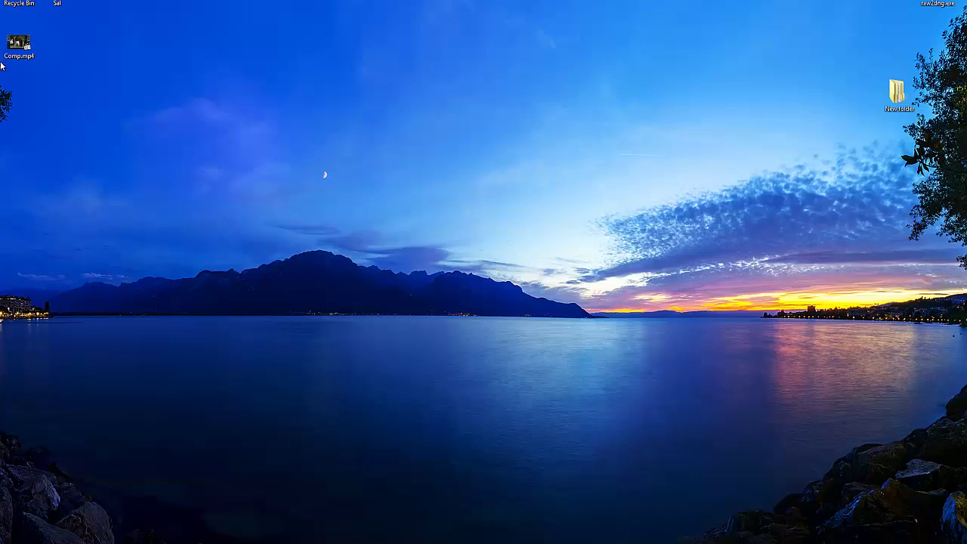
Step: Move Comp.mp4 to the desktop centre, play back the graded clip, then close the player
left_click_drag(12, 31, 317, 130)
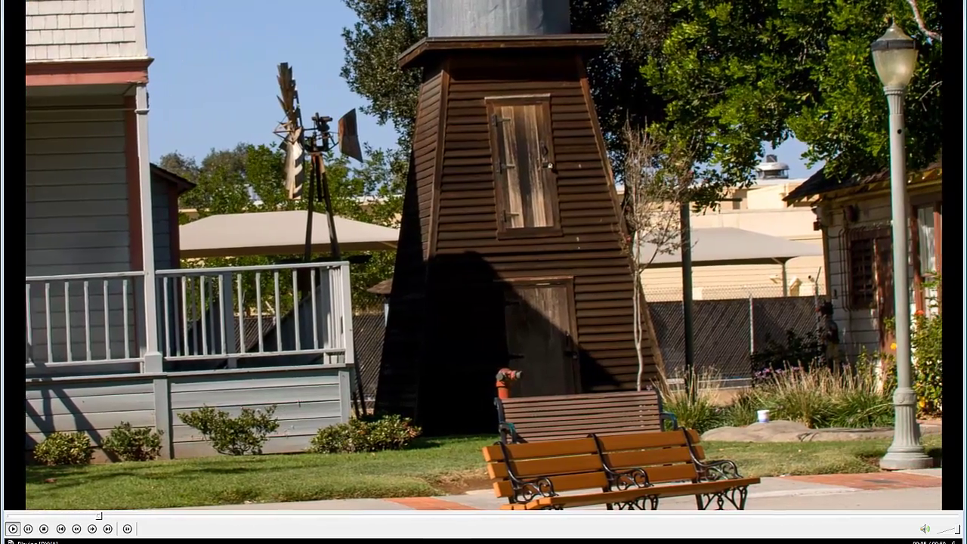
key("alt+F4")
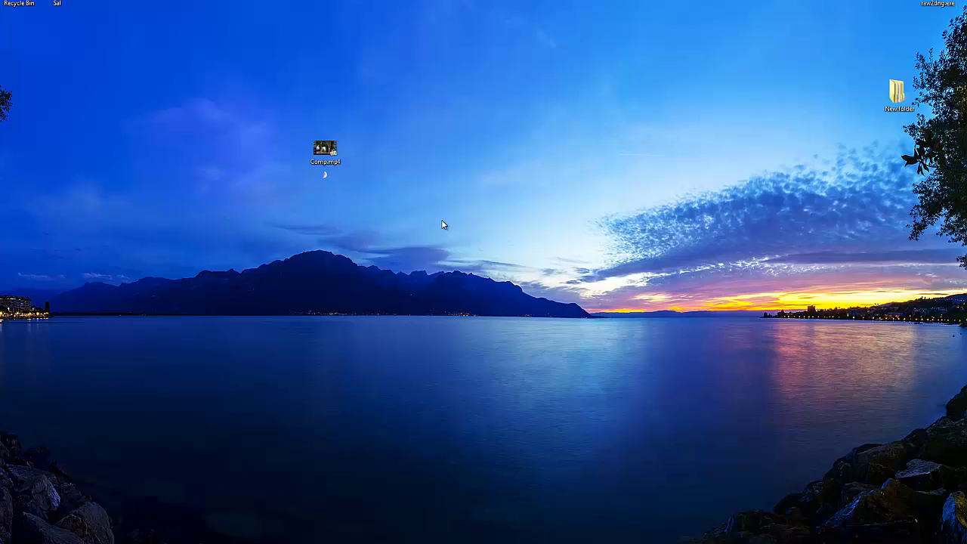